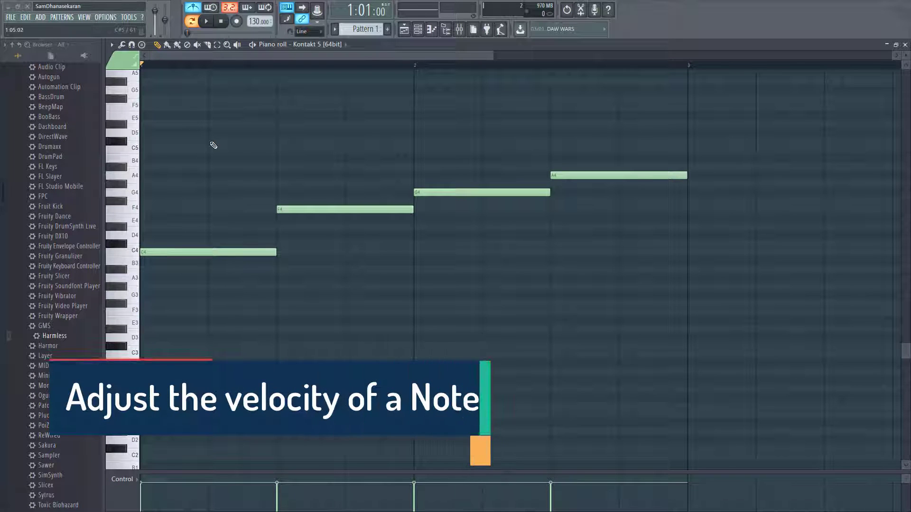
Step: Preview the melody, then set the Control lane to show note velocity
click(208, 23)
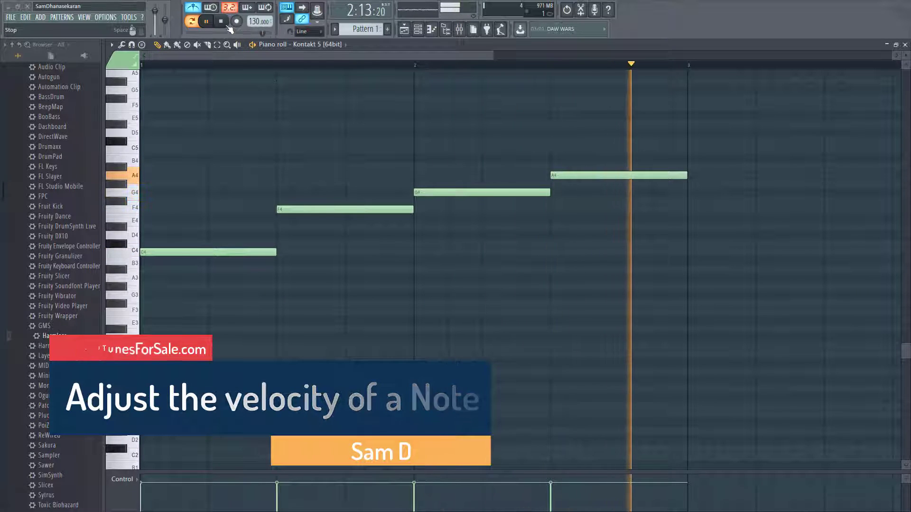
click(221, 23)
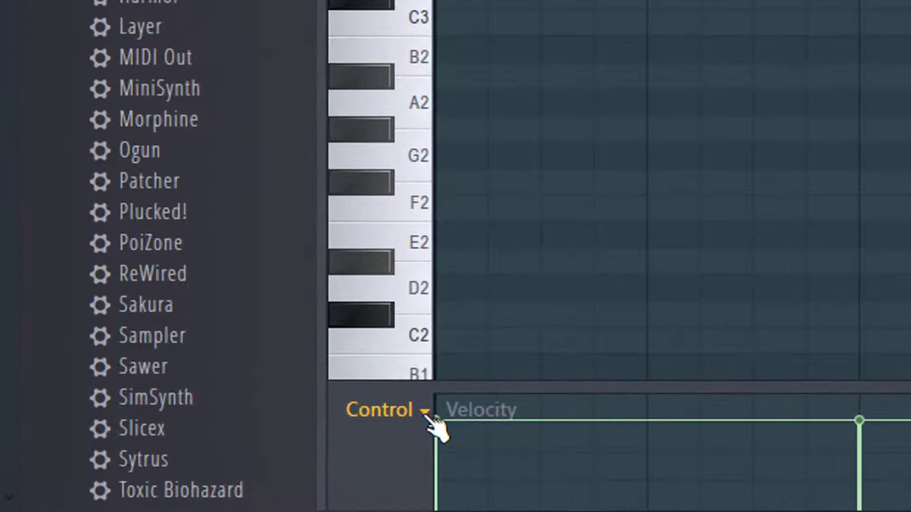
click(426, 411)
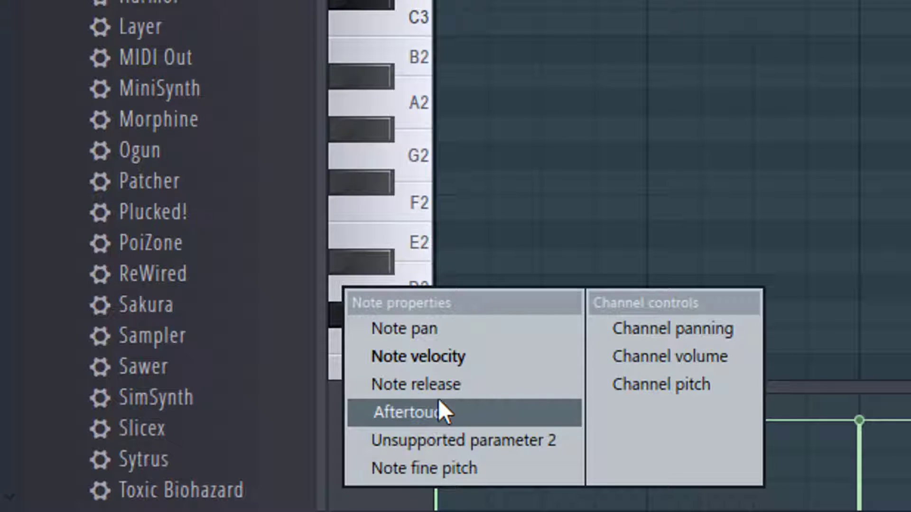
click(441, 359)
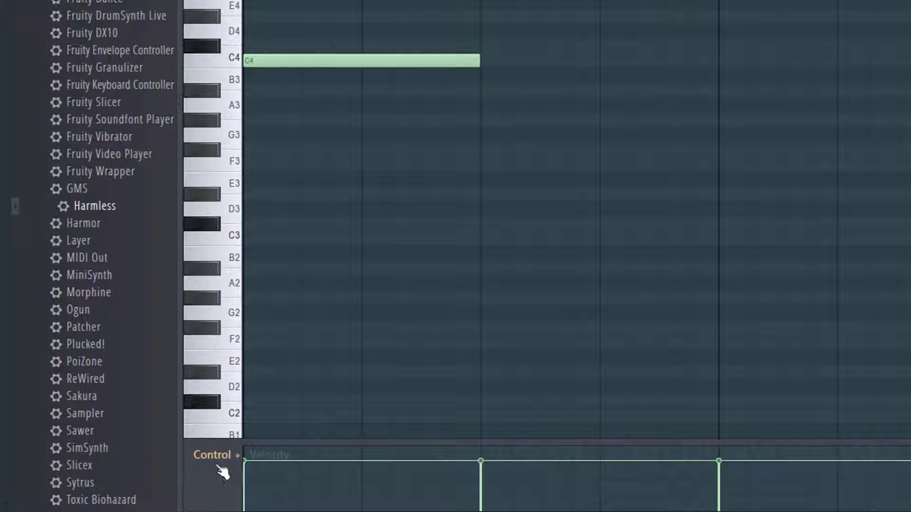
Step: Briefly view note panning, return the lane to velocity, and play the melody through
click(239, 455)
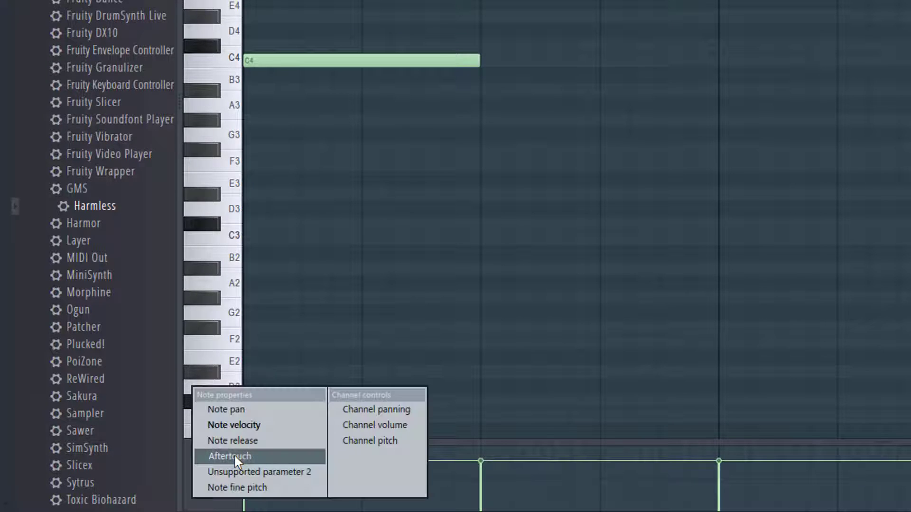
click(232, 412)
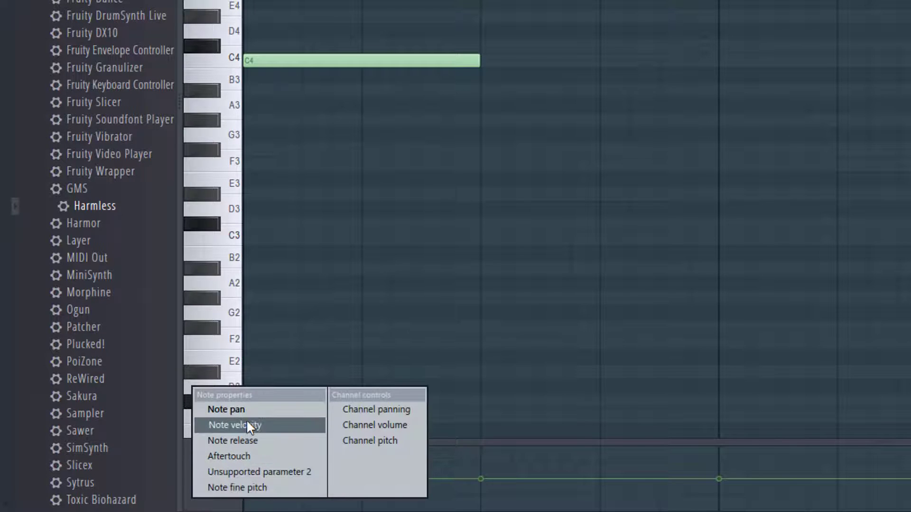
click(246, 425)
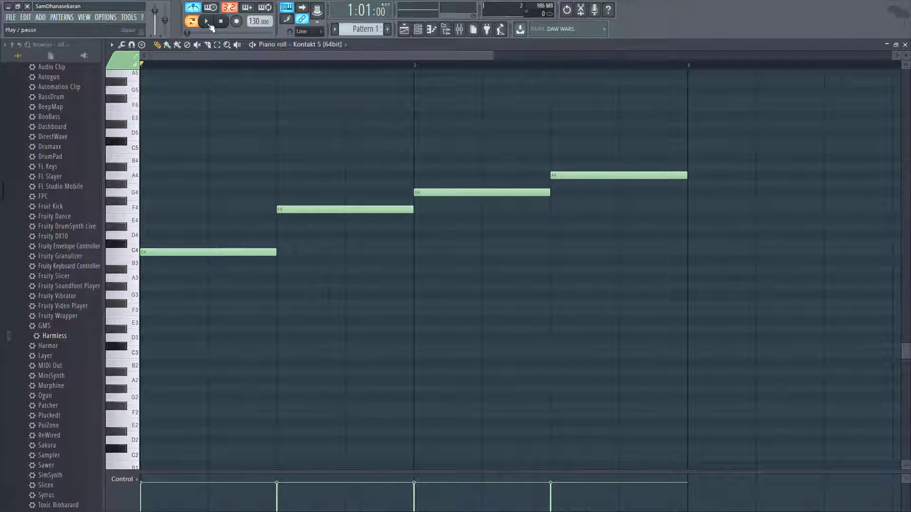
click(207, 21)
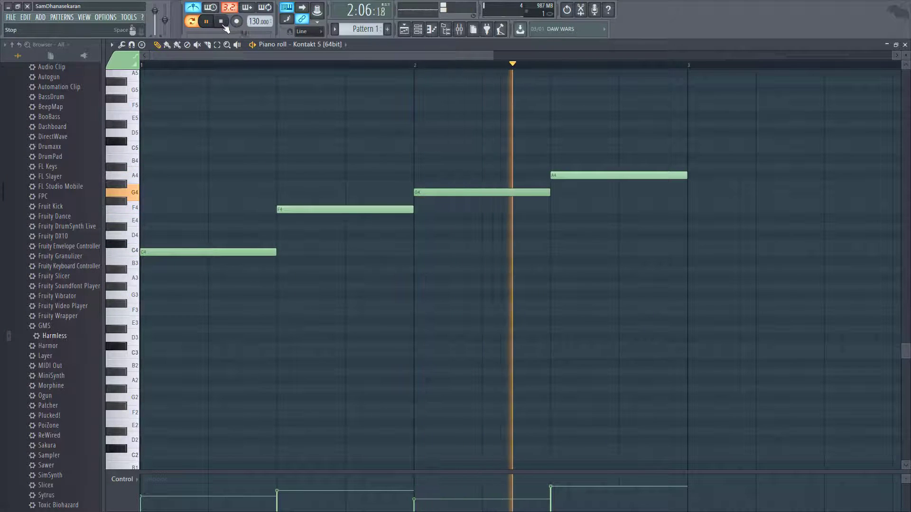
click(222, 22)
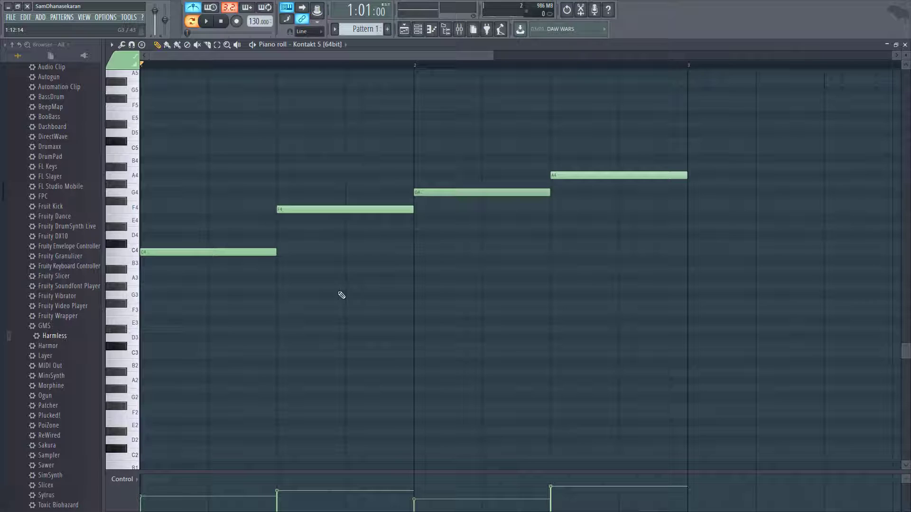
Step: Preview F4, draw a long C5 over the F4 and G4 notes and an E4 under A4, then play
click(295, 207)
click(283, 151)
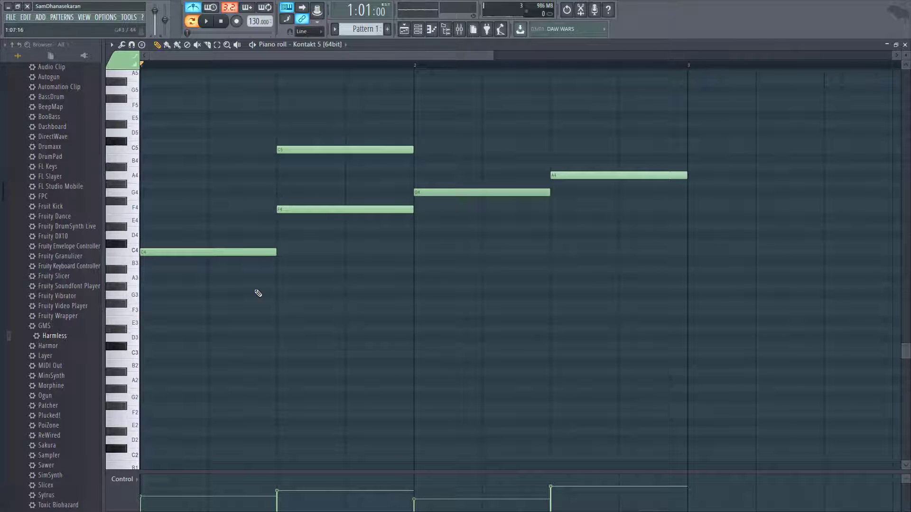
click(419, 152)
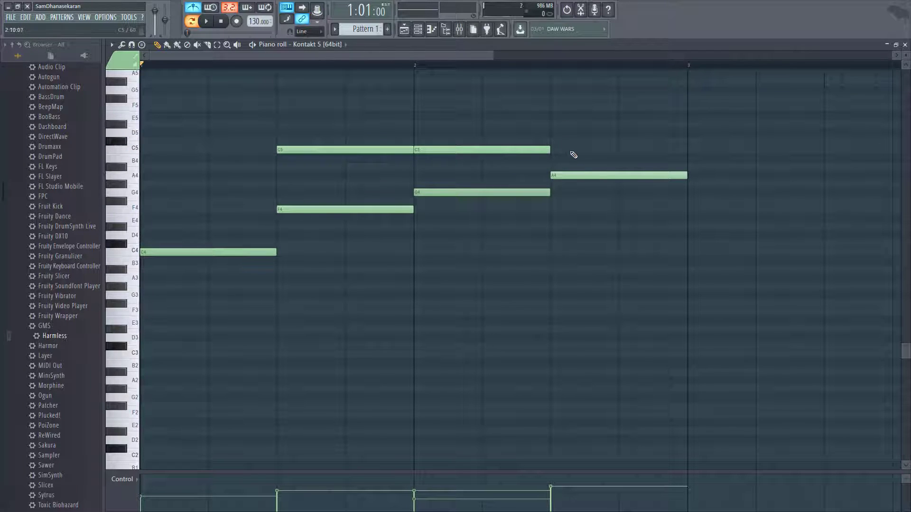
click(556, 219)
click(206, 21)
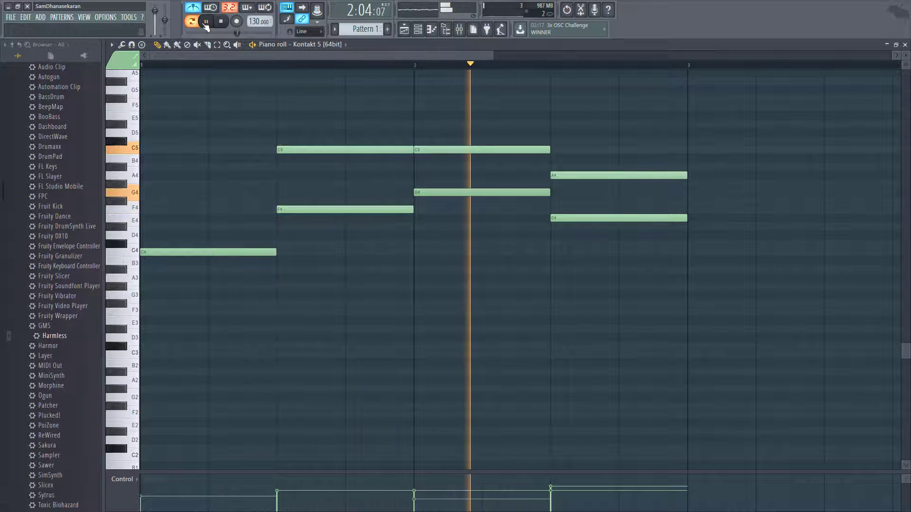
Step: Lower, then raise, the second-beat notes' velocity bars while auditioning the melody
key(space)
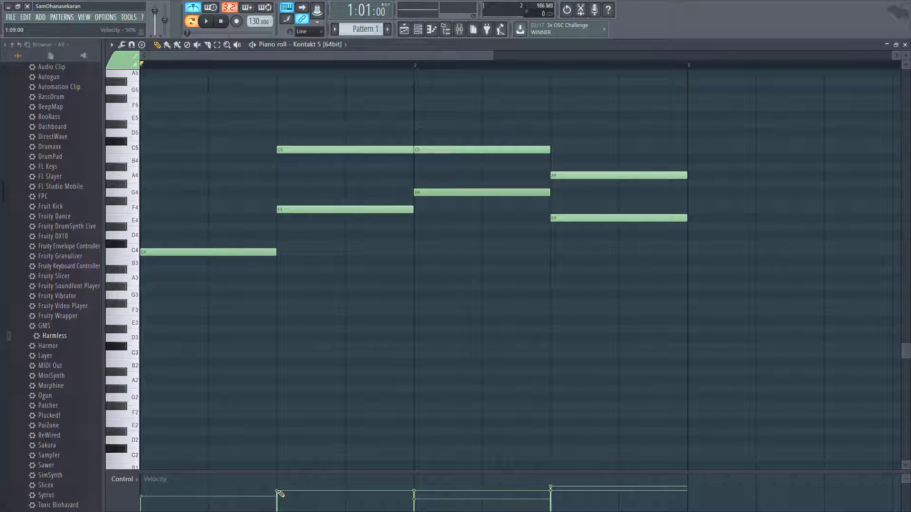
drag(279, 491, 280, 505)
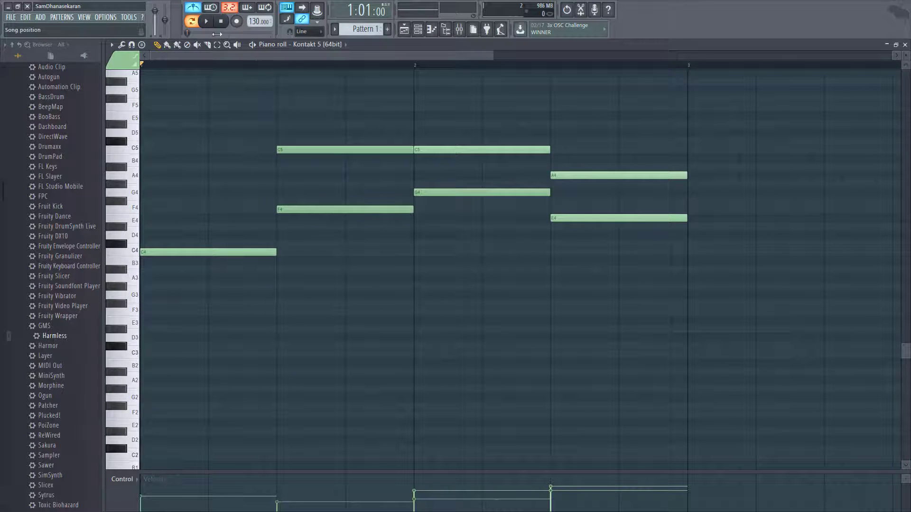
key(space)
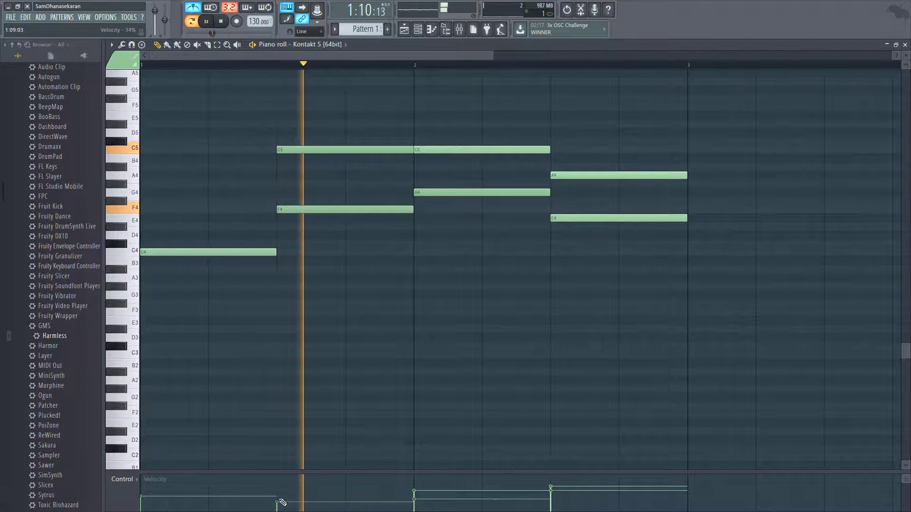
mouse_move(280, 503)
mouse_down()
mouse_move(279, 486)
mouse_move(282, 503)
mouse_up()
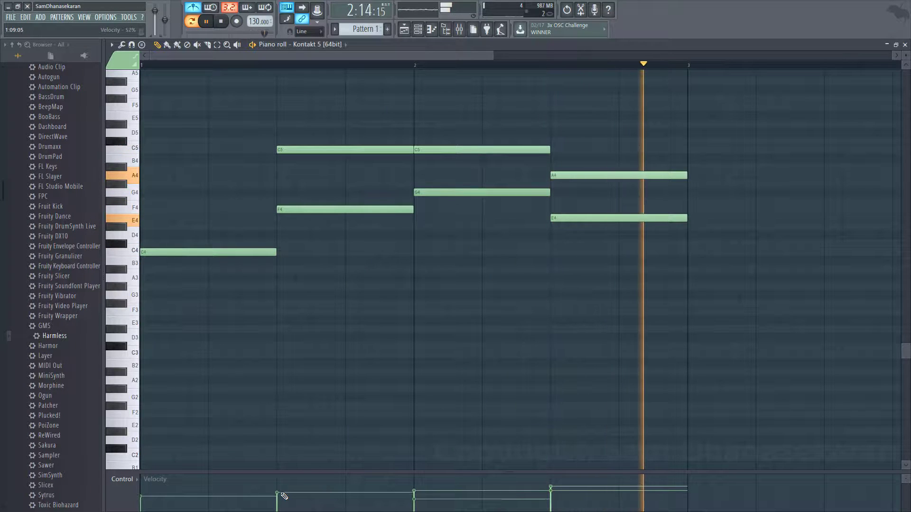
click(218, 22)
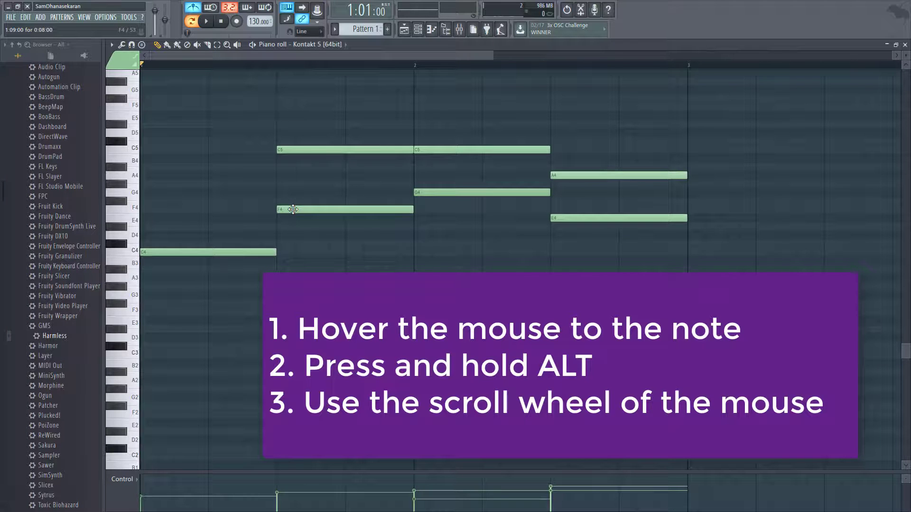
scroll(292, 210, up, 1)
scroll(292, 209, up, 1)
scroll(292, 210, up, 2)
scroll(293, 209, up, 1)
scroll(293, 209, up, 1)
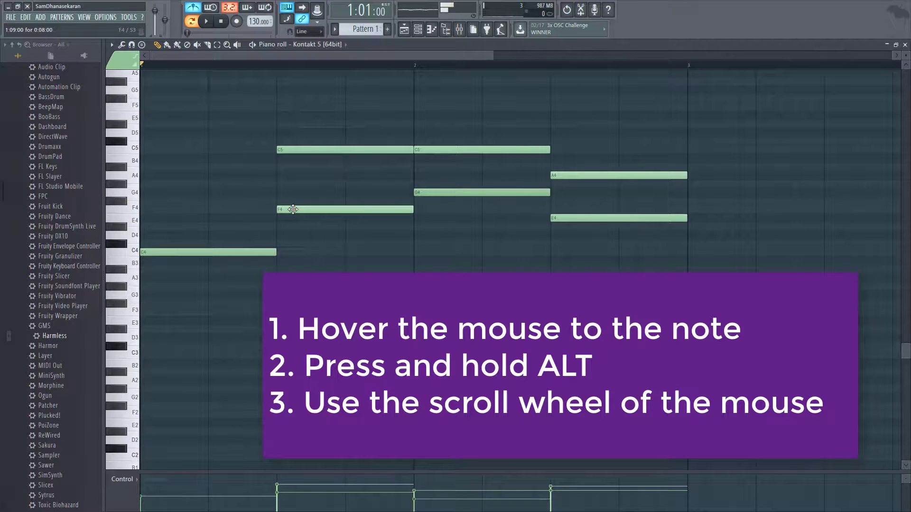
scroll(293, 209, up, 1)
scroll(293, 209, up, 1)
scroll(293, 210, up, 1)
scroll(293, 210, up, 1)
scroll(293, 209, up, 1)
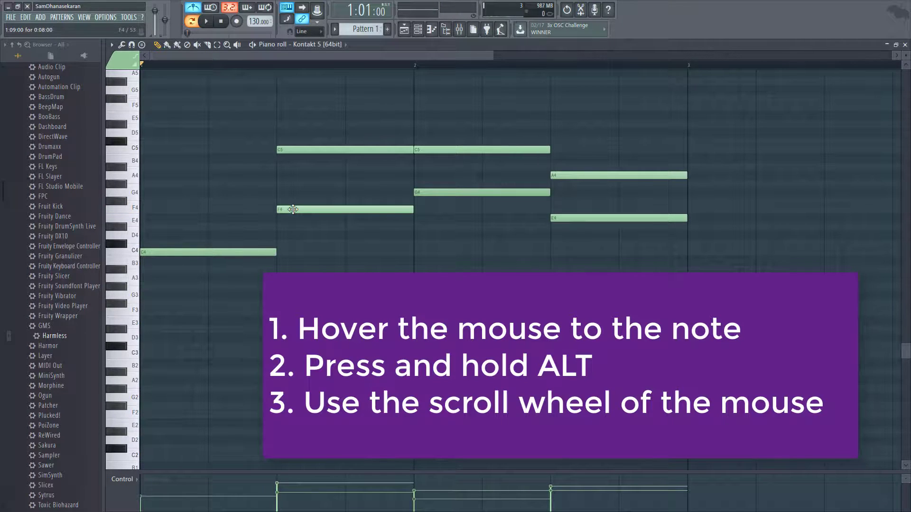
scroll(293, 210, up, 1)
scroll(293, 209, up, 1)
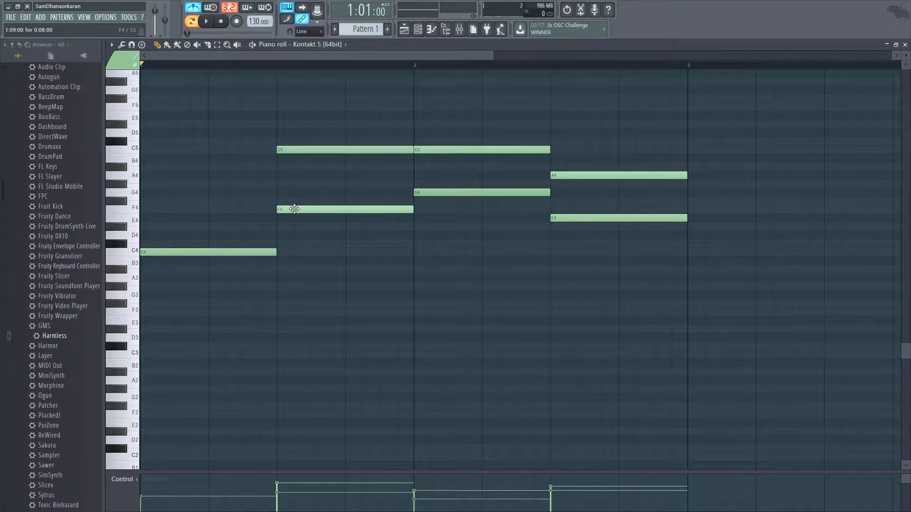
Step: Preview the F4 and C5 notes, then open the Control lane's note-property dropdown
click(294, 209)
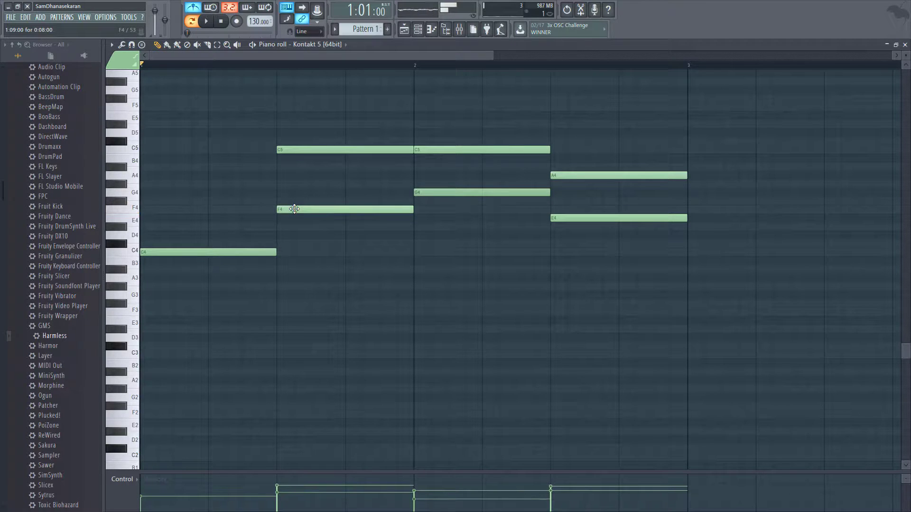
click(284, 149)
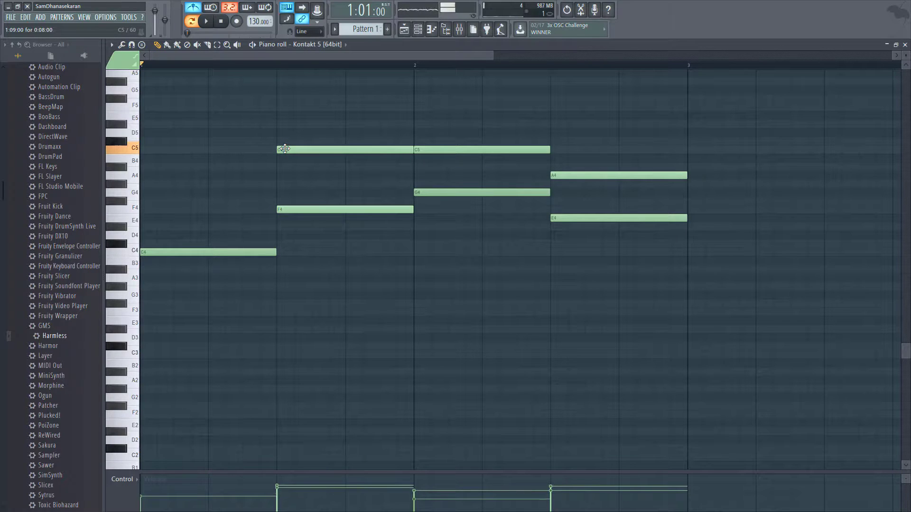
click(138, 481)
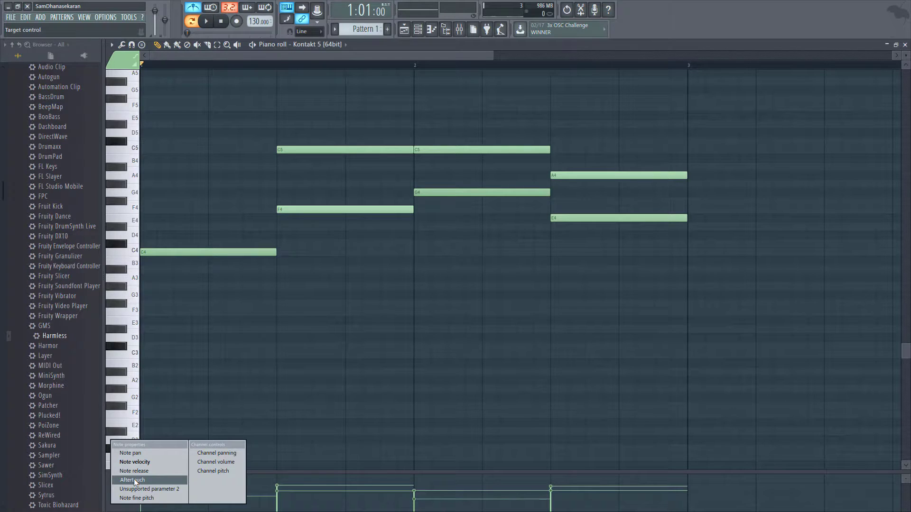
Step: Show Note pan in the Control lane and nudge the F4 note's pan slightly off centre
click(138, 454)
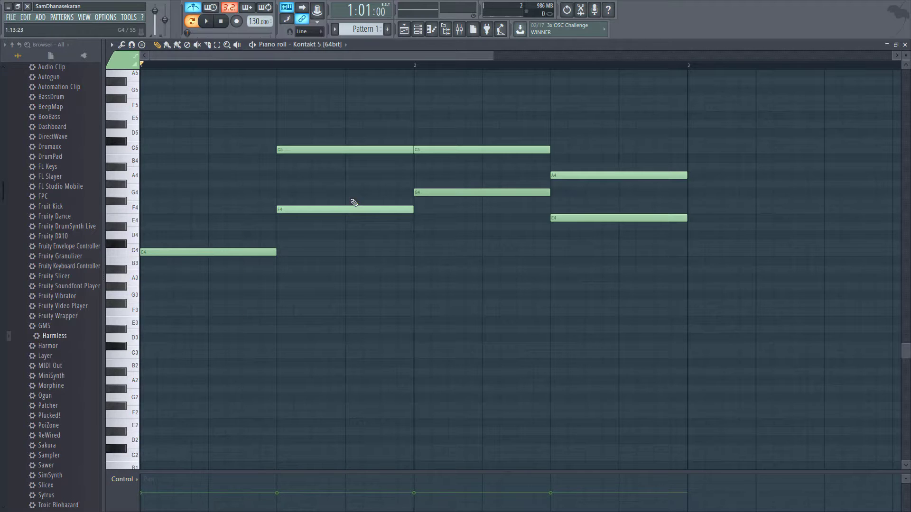
click(330, 210)
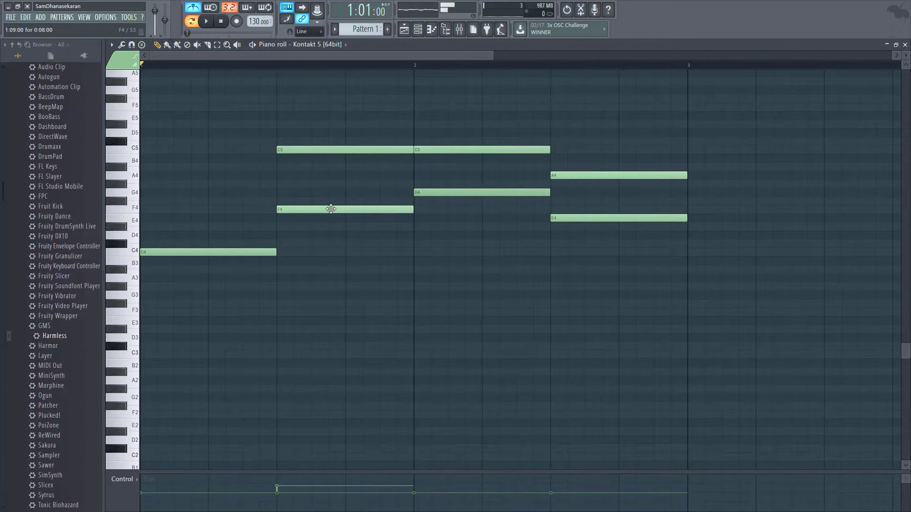
drag(331, 209, 331, 211)
click(331, 209)
click(331, 209)
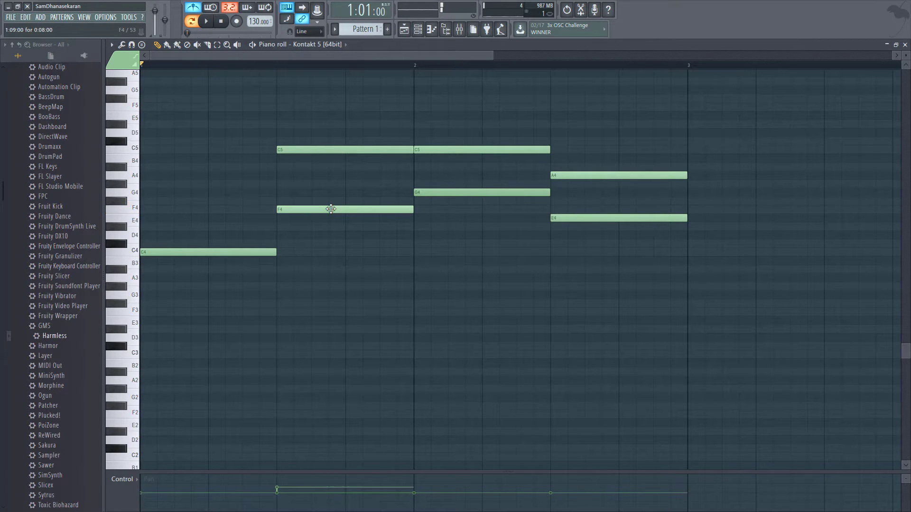